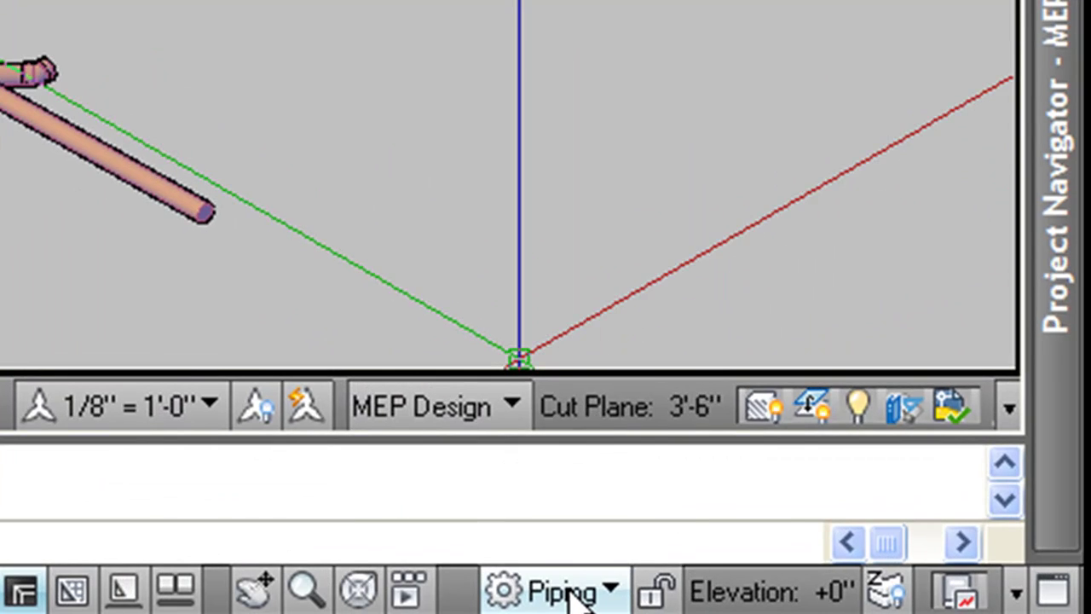
Make Piping the current workspace and look over the gravity pipe tools sorted by slope.
left_click(559, 593)
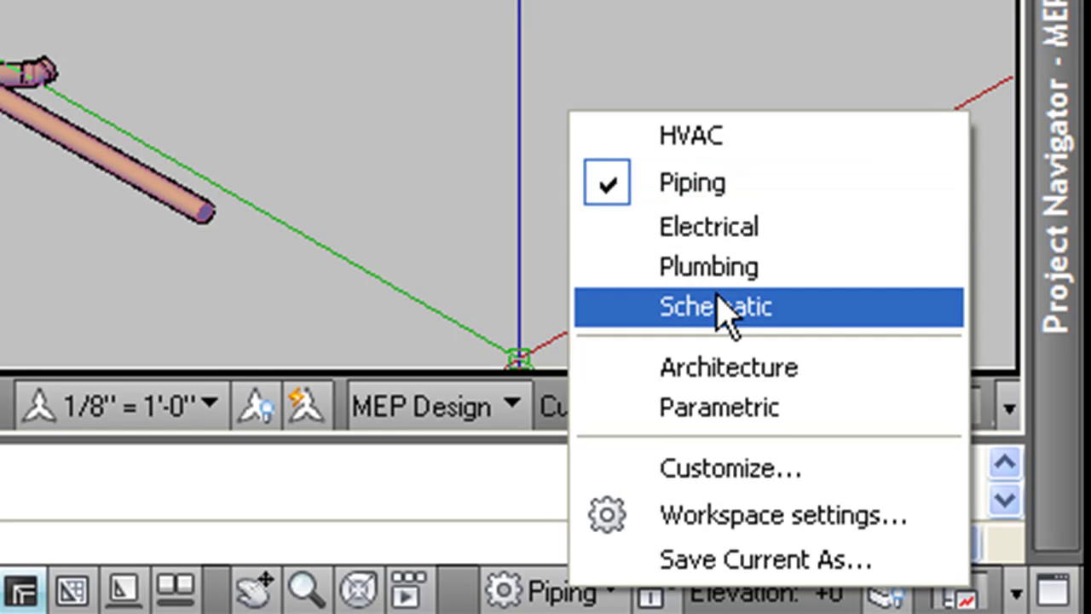
left_click(698, 194)
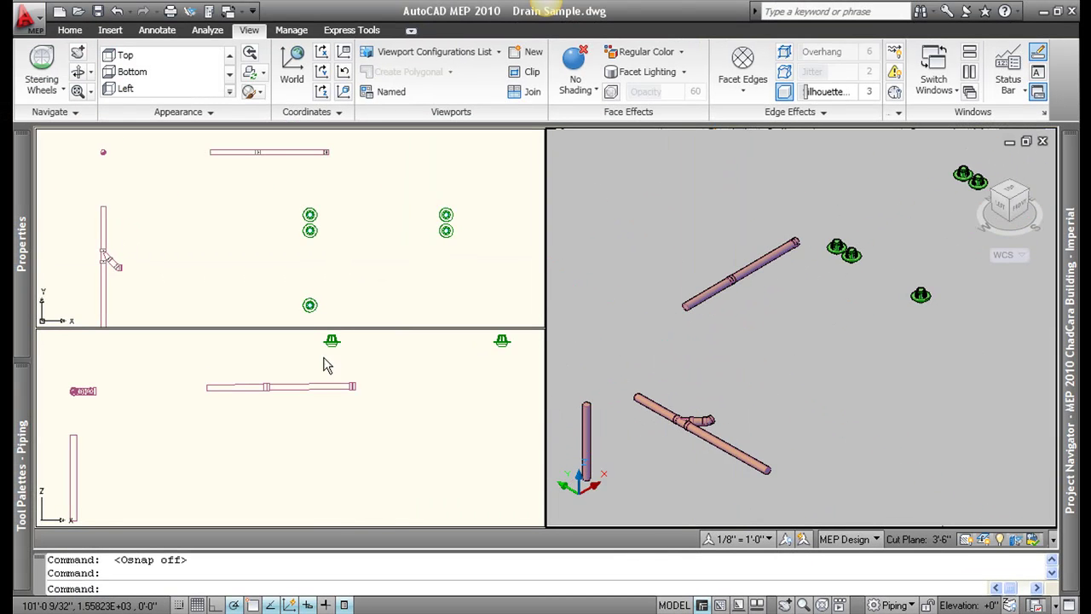
mouse_move(20, 392)
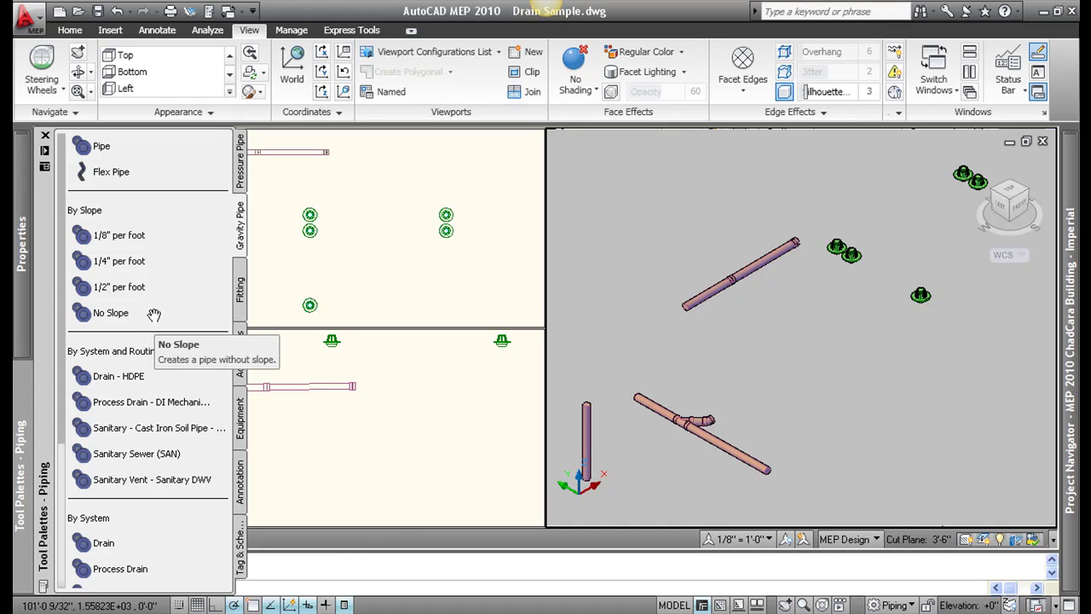
left_click(155, 309)
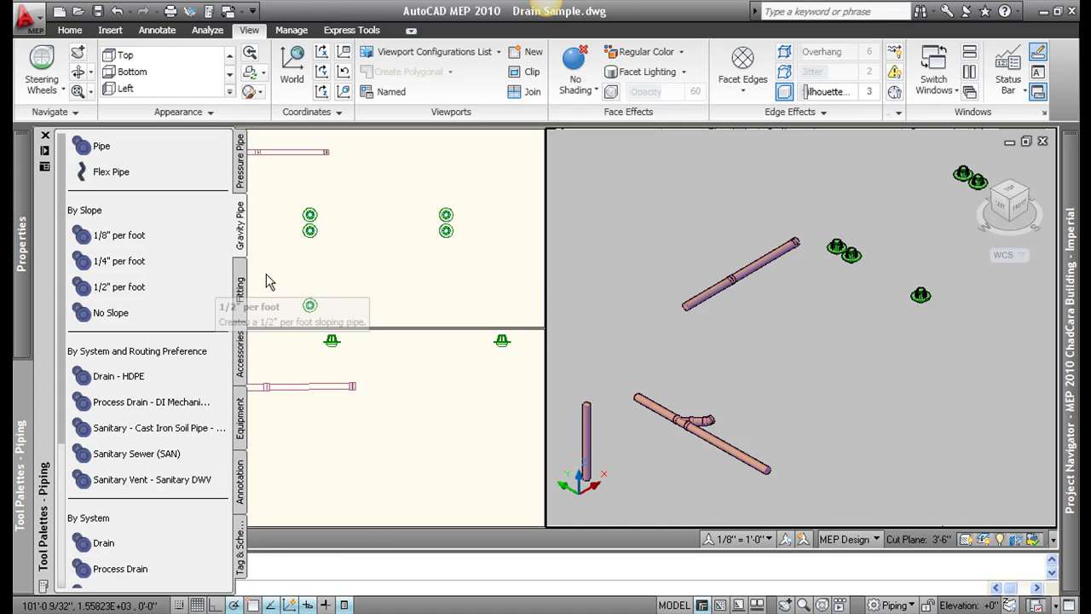
key("F3")
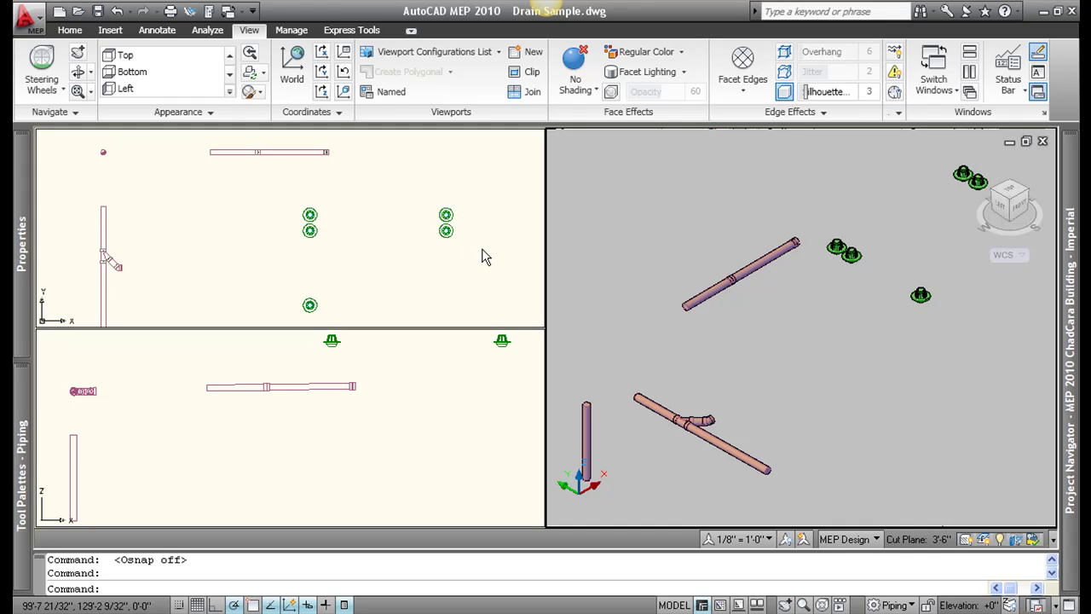
key("ctrl")
key("ctrl")
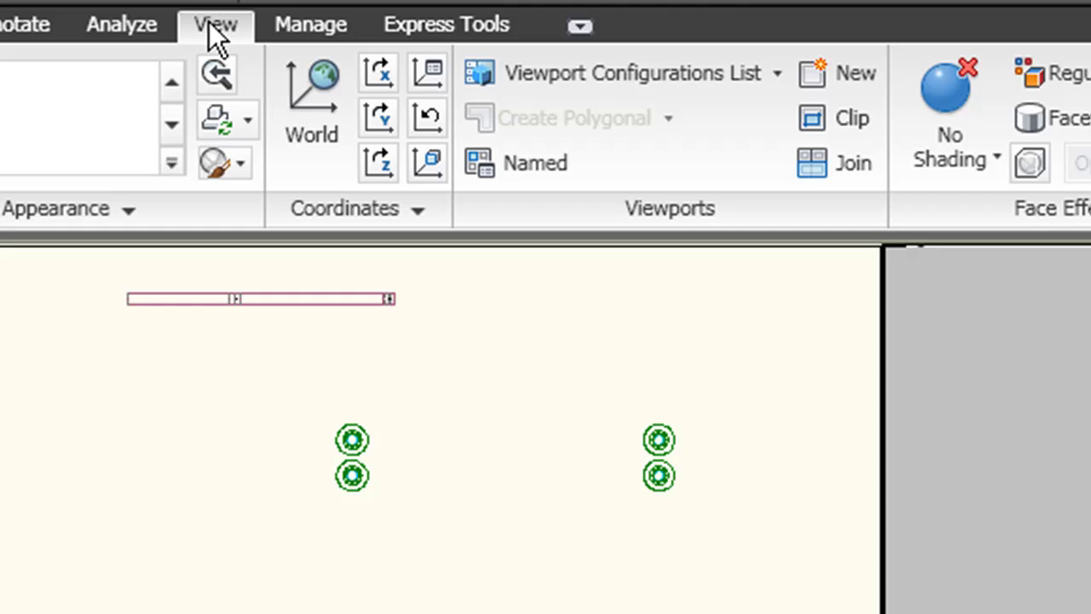
Apply the Three: Right viewport configuration to the drawing area.
left_click(575, 65)
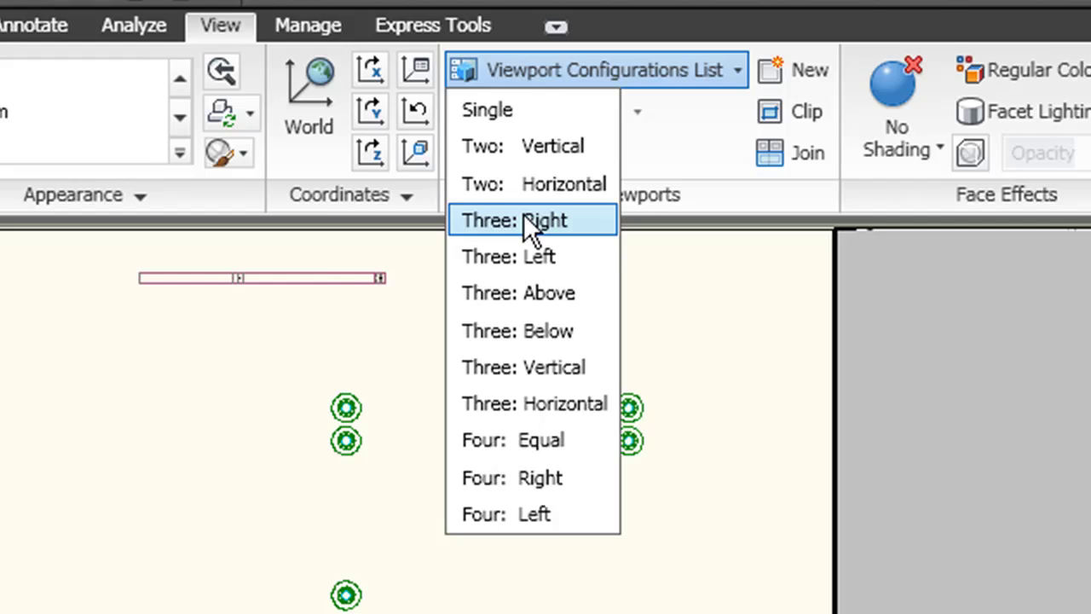
left_click(533, 222)
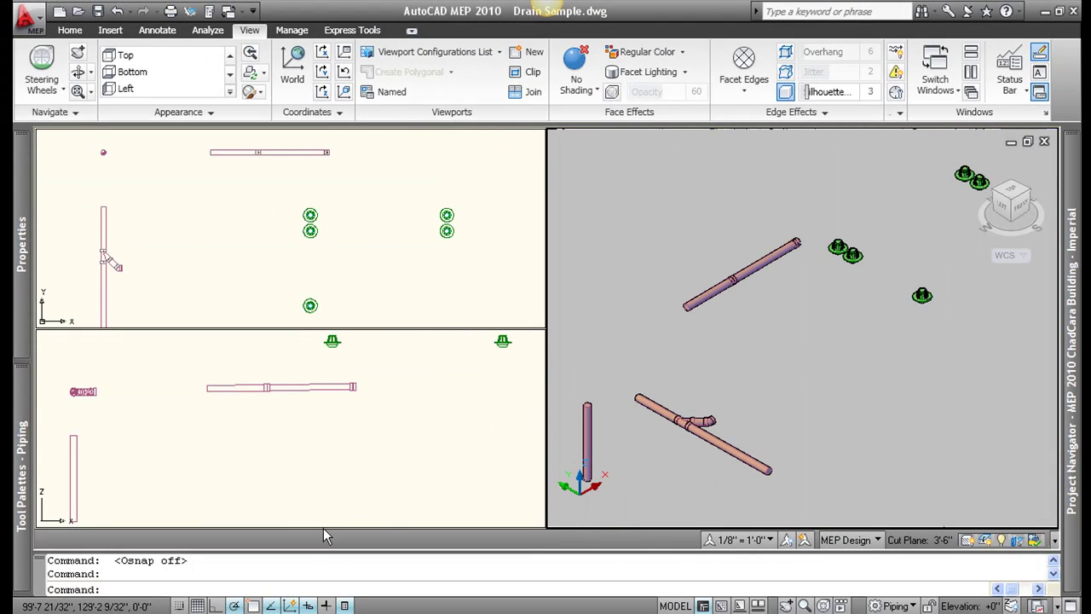
Turn on object snap and review the general and AutoCAD MEP snap options, including Pipe Curve and Pipe Connector.
left_click(253, 605)
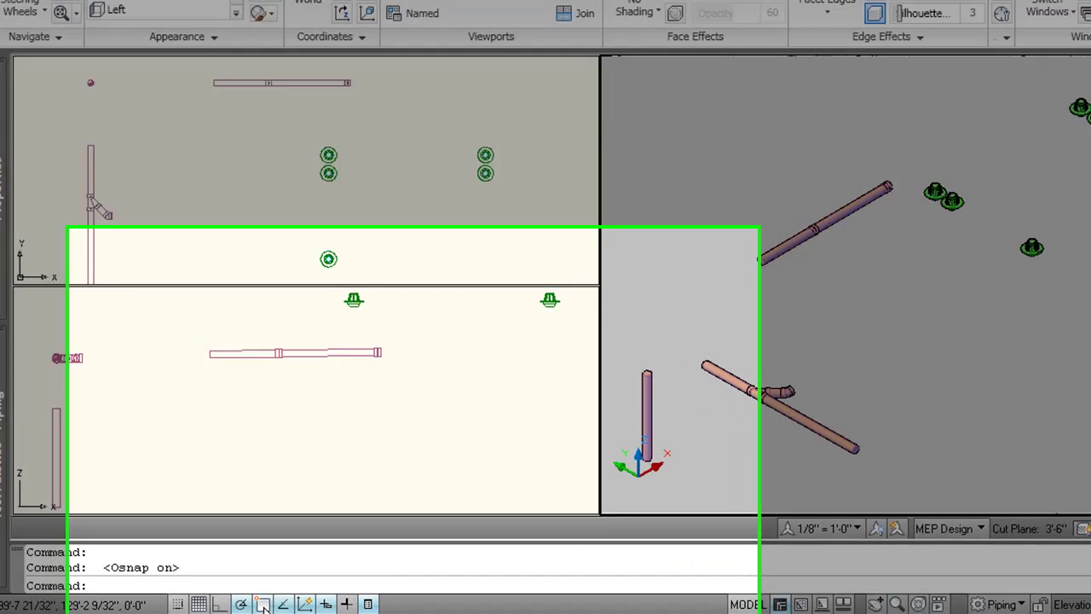
right_click(253, 606)
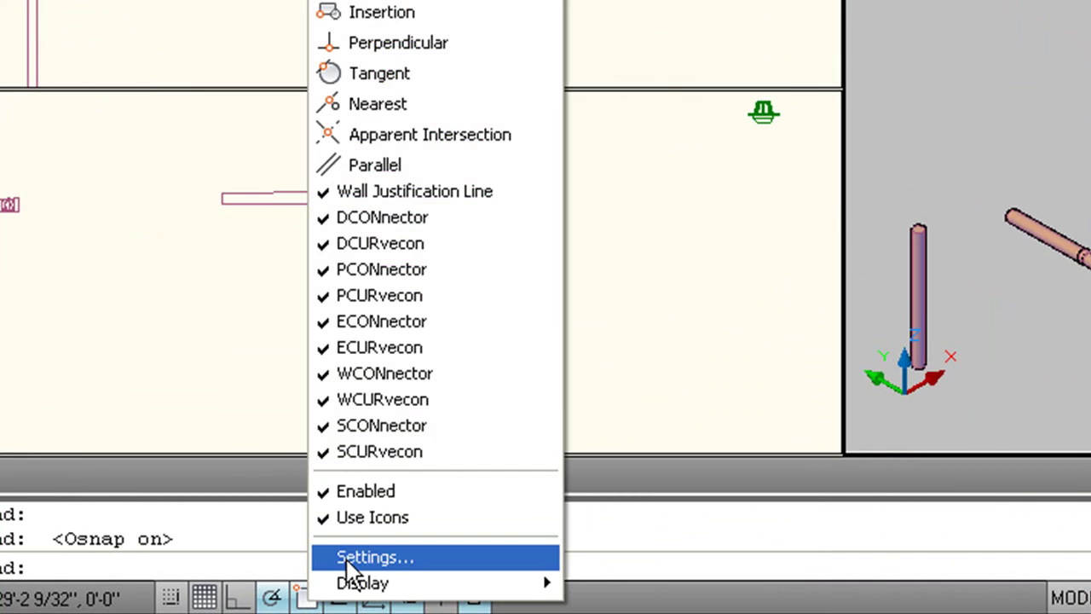
left_click(375, 557)
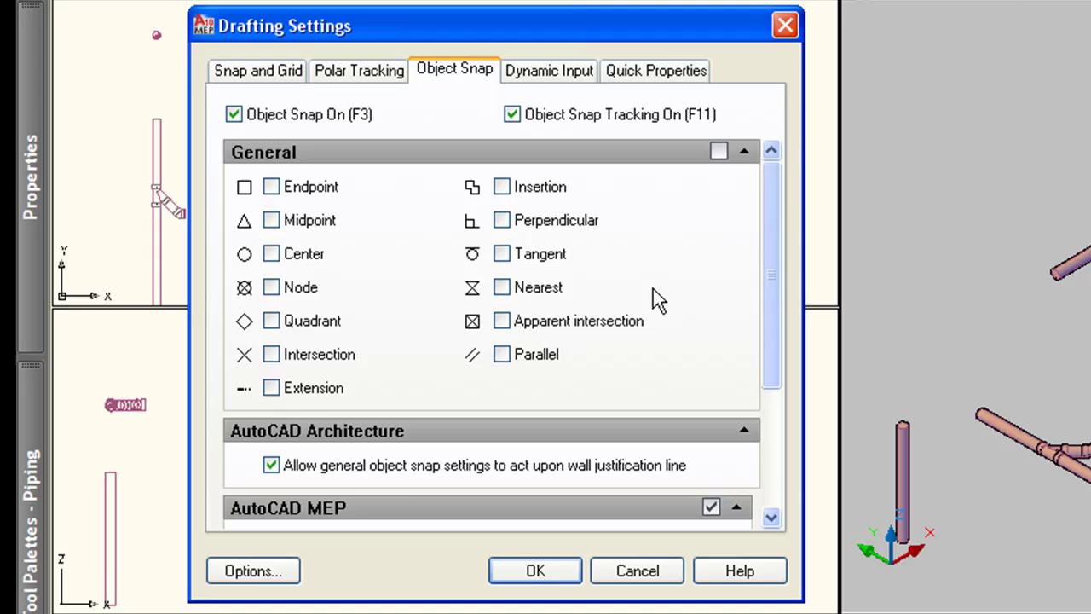
left_click_drag(762, 301, 762, 421)
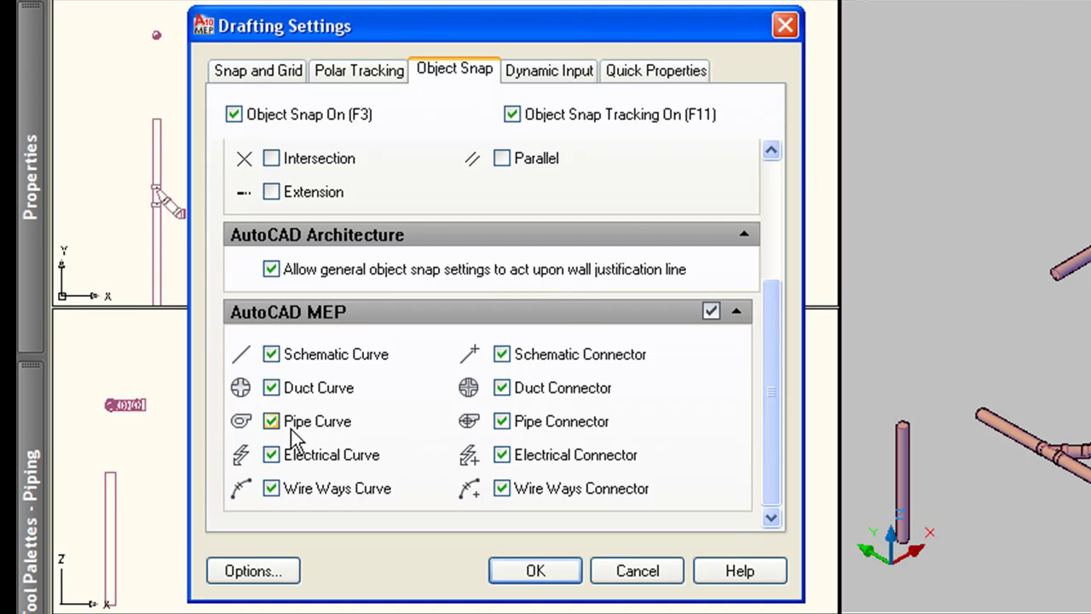
left_click(251, 431)
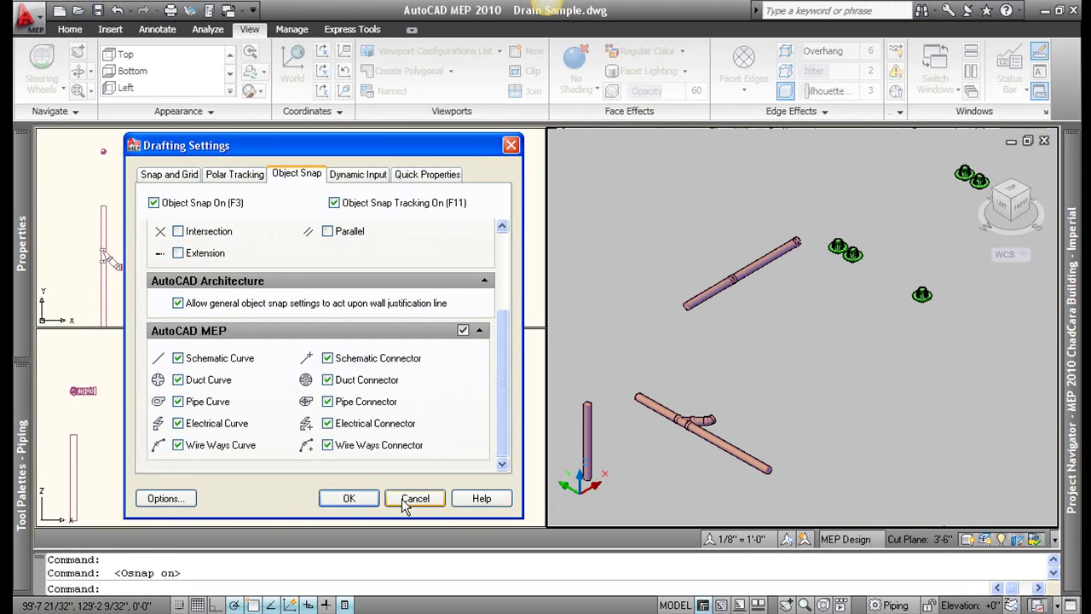
left_click(638, 570)
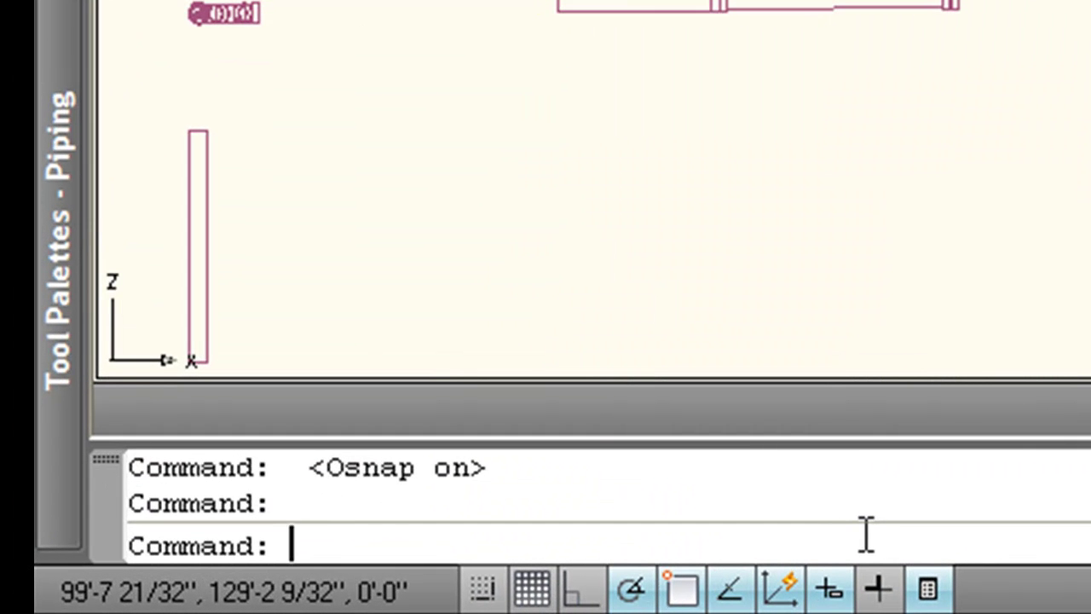
Set the system variables UCSORTHO and UCSFOLLOW to 0.
type("ucsortho")
key("Return")
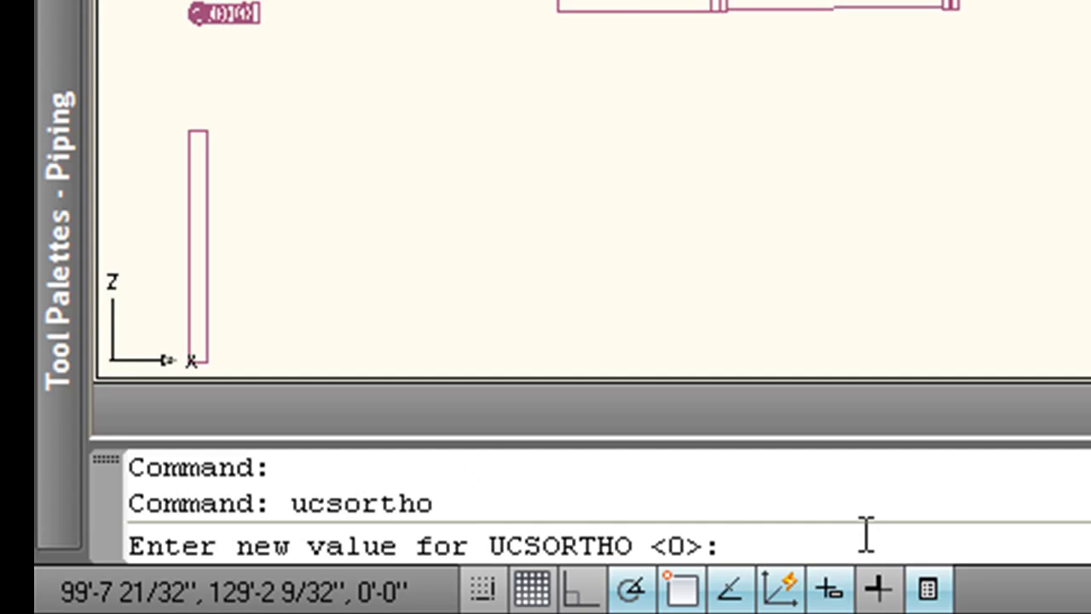
key("Return")
type("ucs")
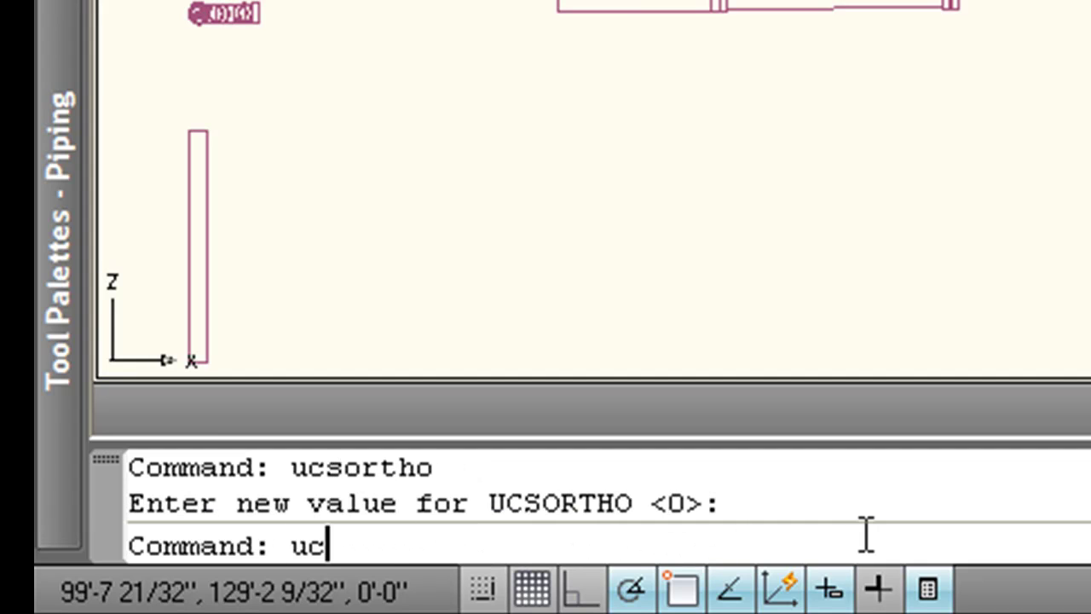
type("follow")
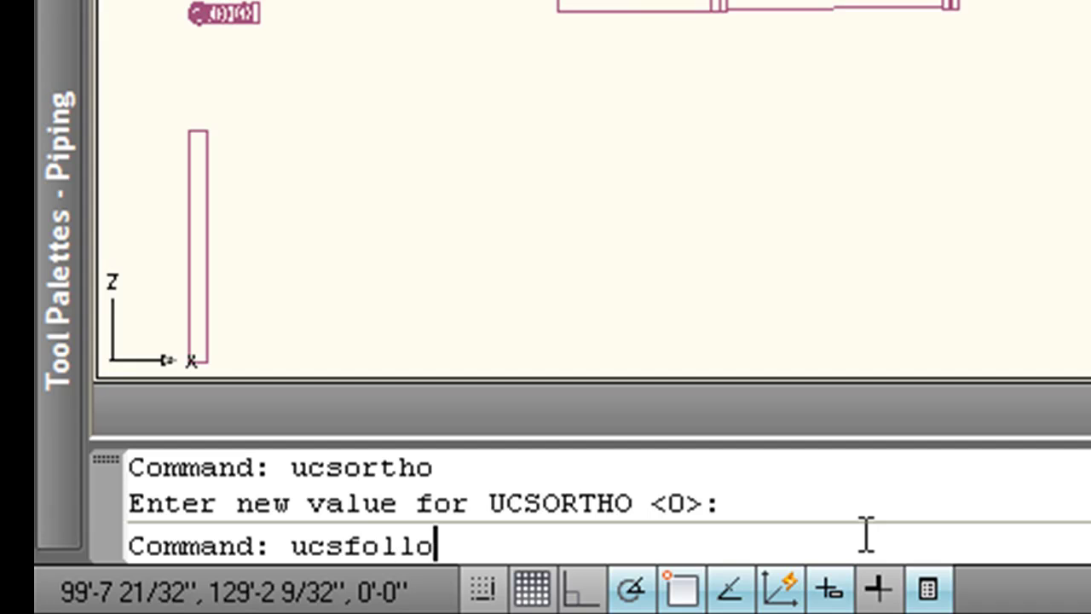
key("Return")
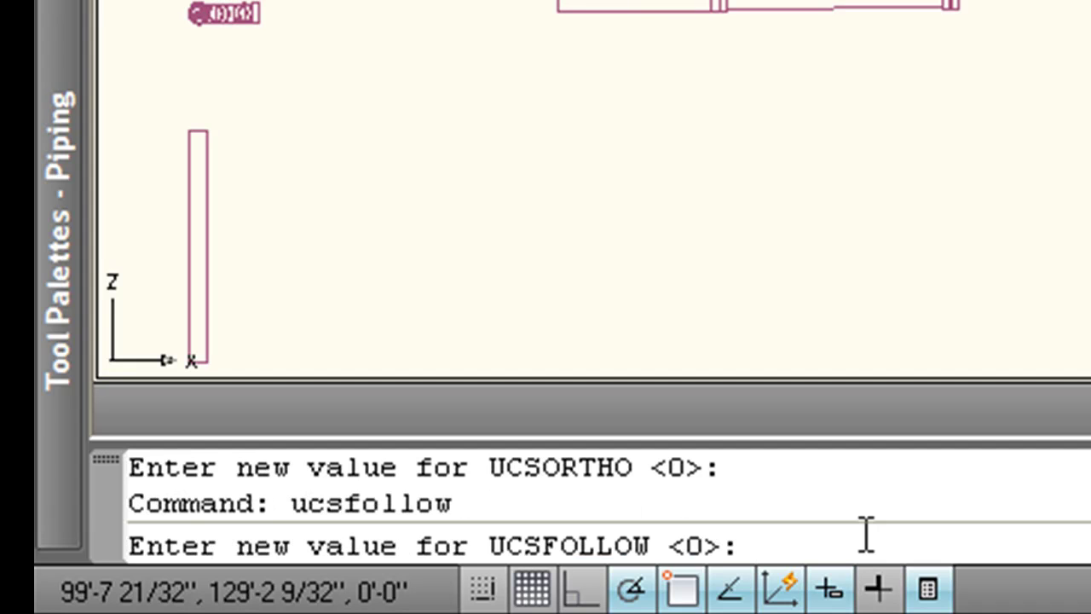
key("Return")
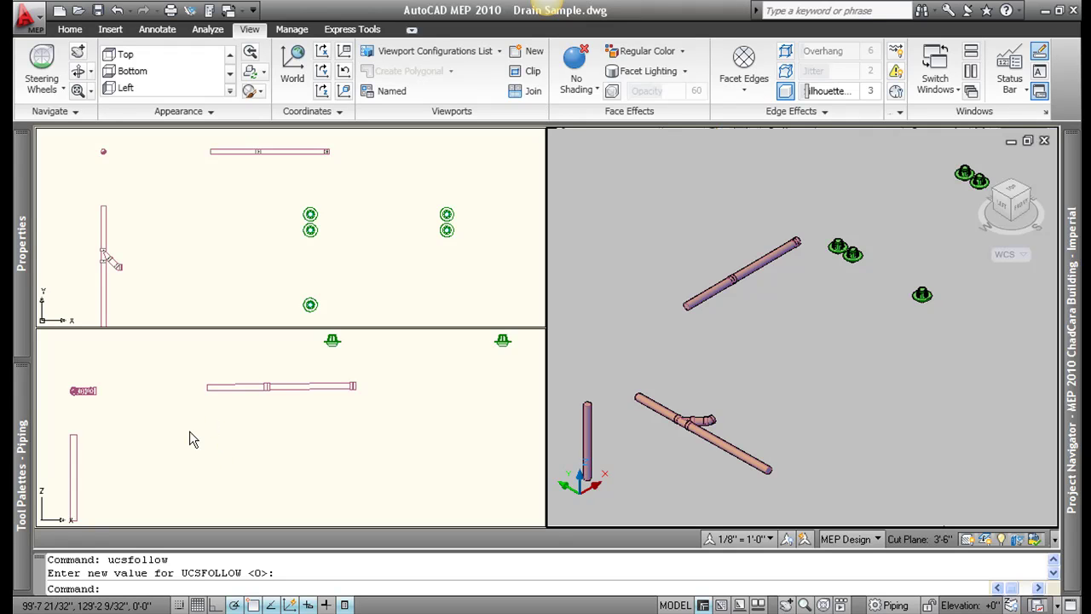
Review the slope formats in the pipe layout preferences, picking Rise/Run with Fractional Rise, Constant Run, and leave without saving.
left_click(143, 304)
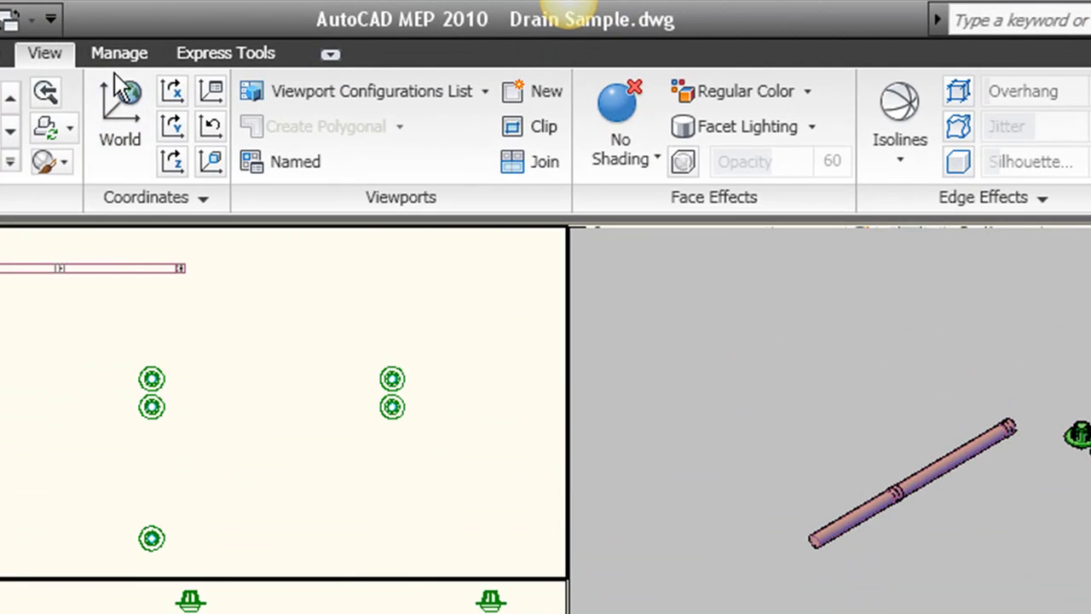
left_click(289, 28)
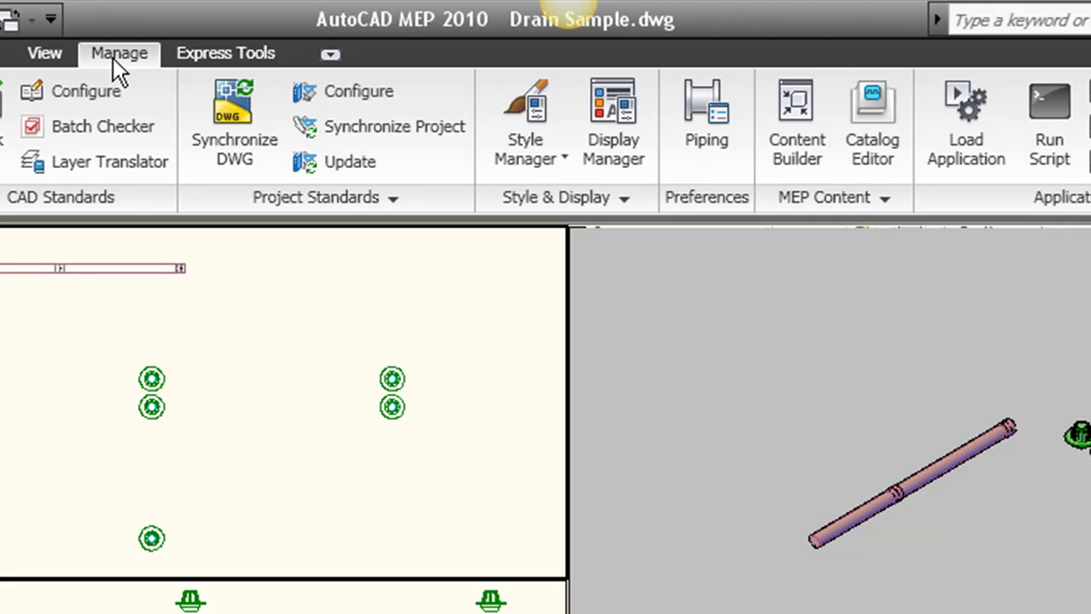
left_click(716, 137)
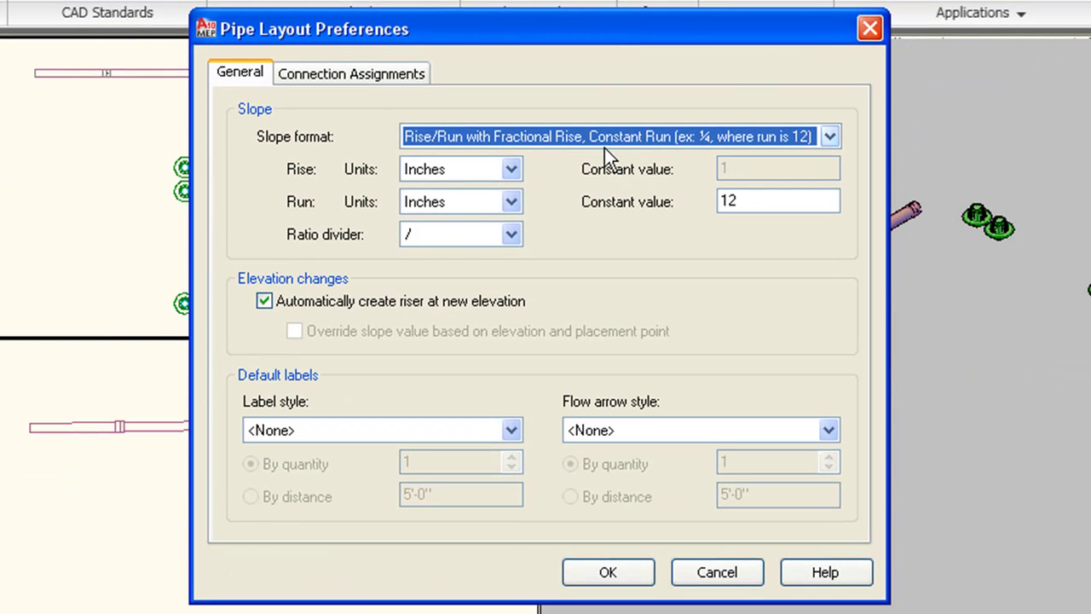
left_click(604, 148)
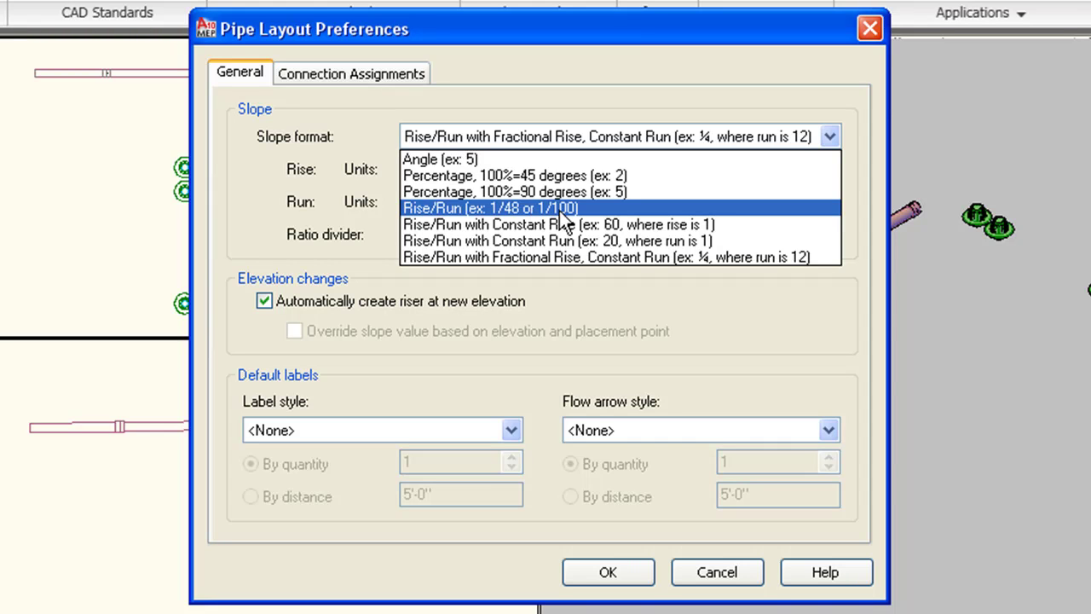
left_click(548, 255)
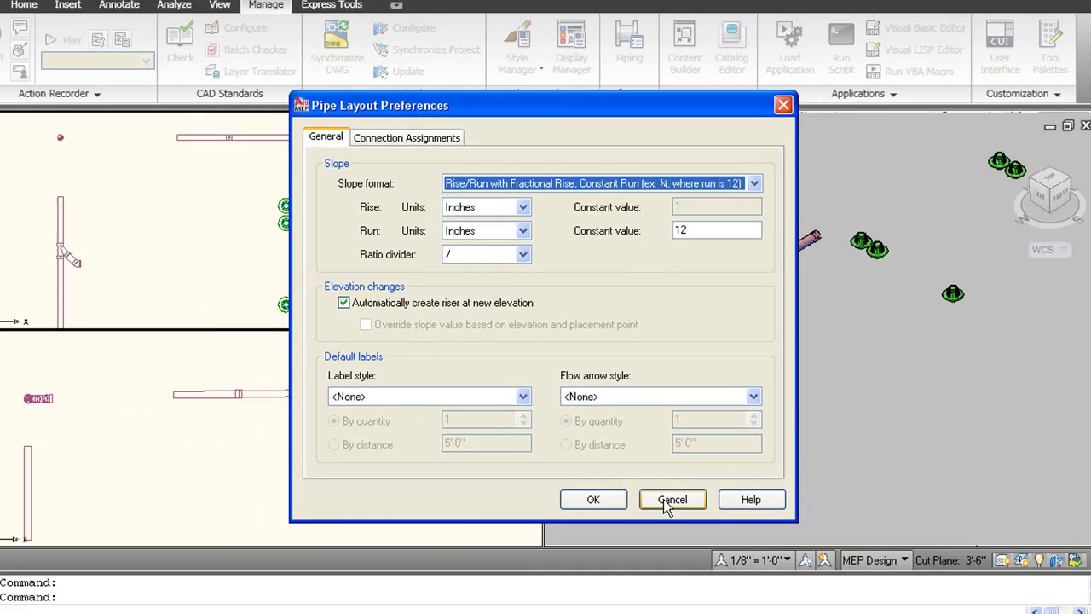
left_click(668, 501)
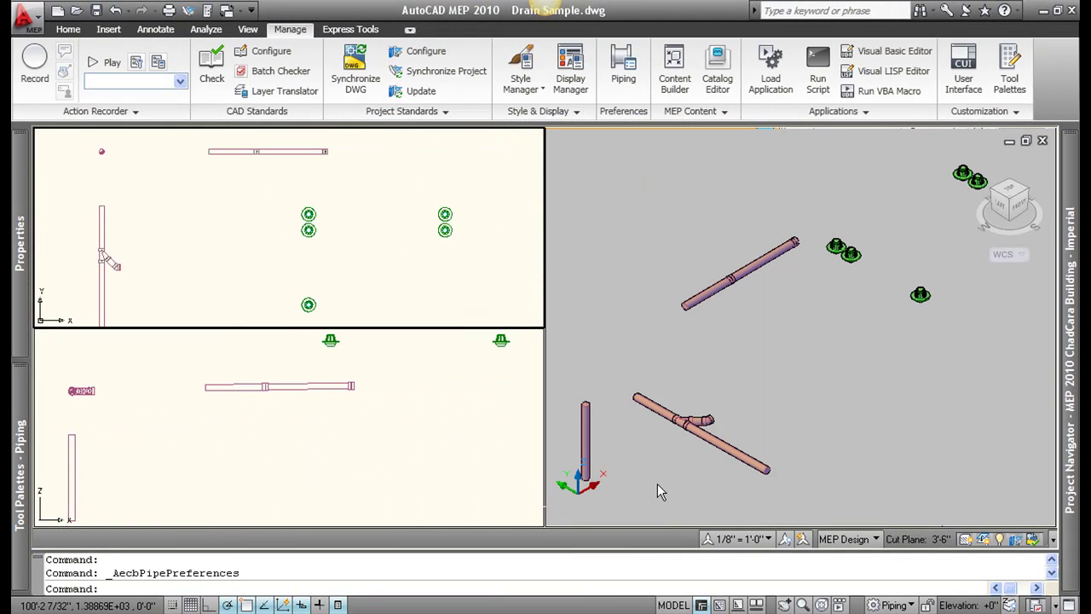
Select the branch fitting's 45-degree elbow in the plan view and start a connected pipe run from its open end.
left_click(654, 454)
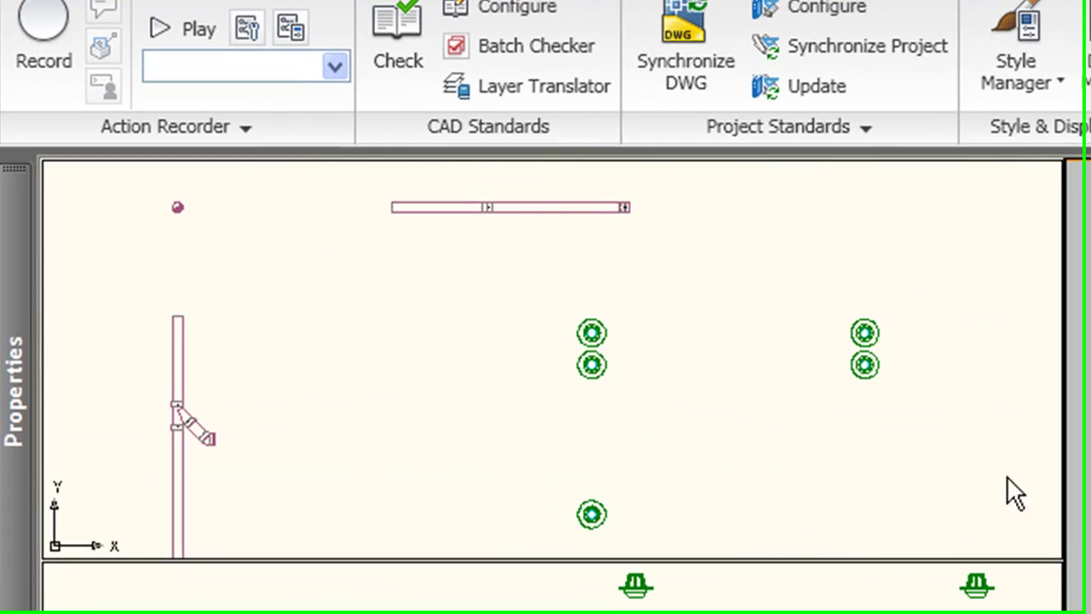
left_click(503, 290)
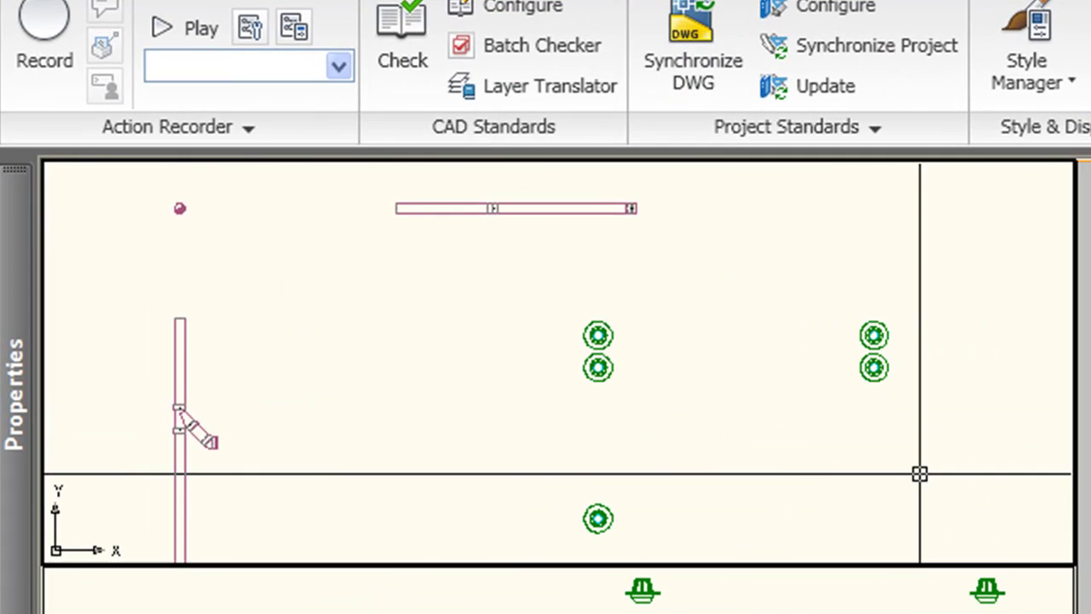
scroll(162, 461, "up", 2)
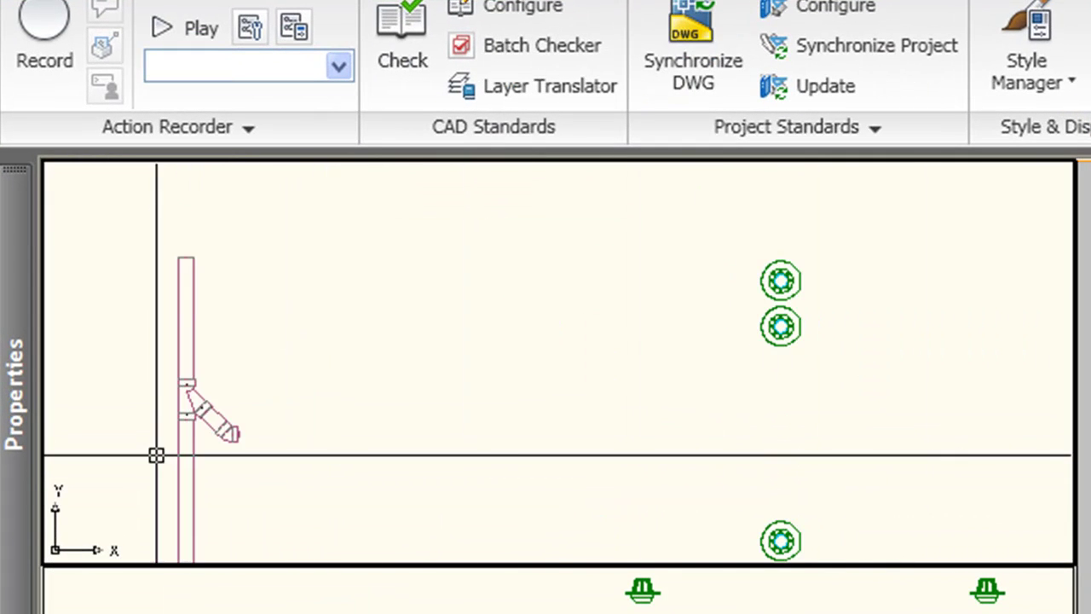
scroll(173, 458, "down", 1)
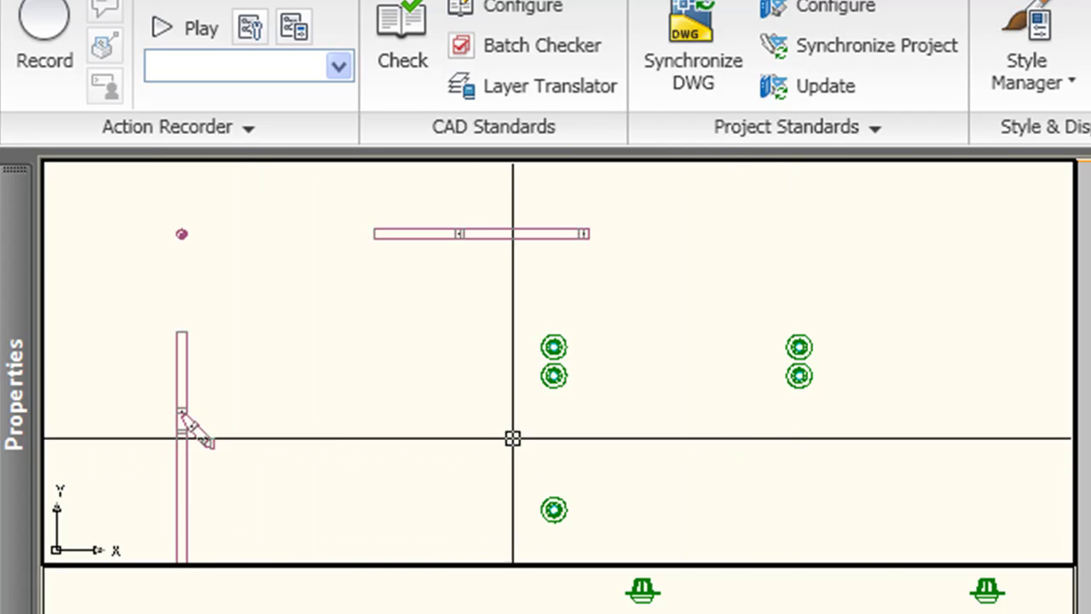
scroll(223, 479, "up", 1)
scroll(222, 480, "up", 5)
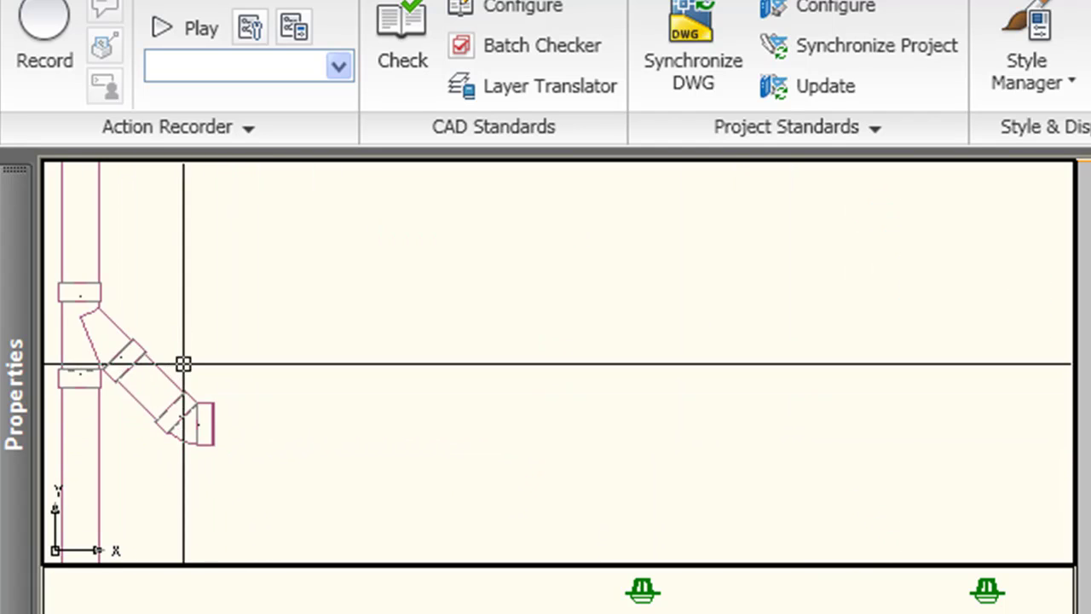
middle_click_drag(210, 376, 396, 258)
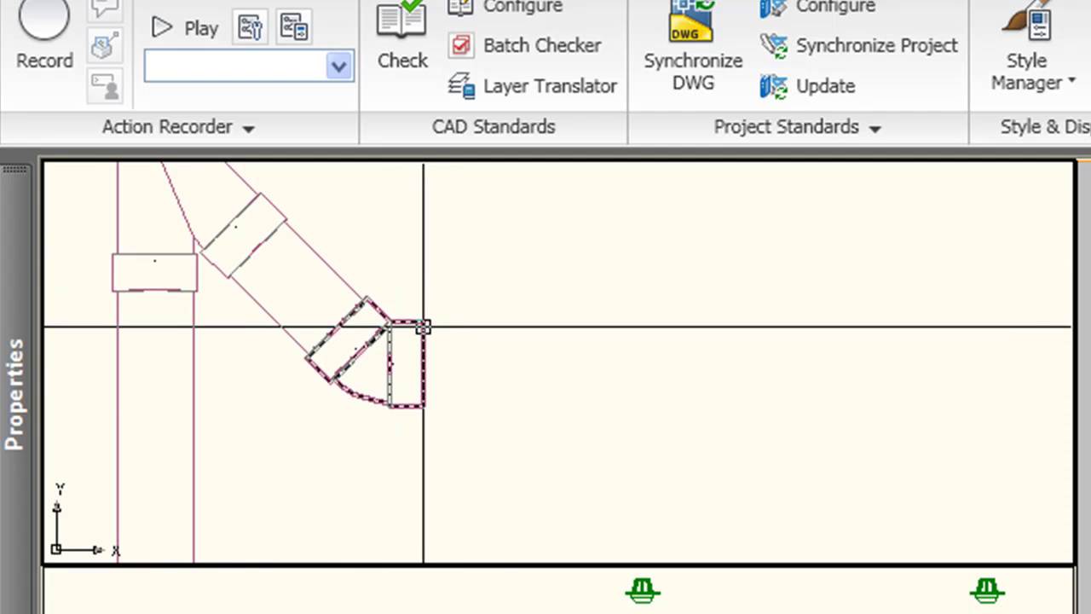
left_click(424, 327)
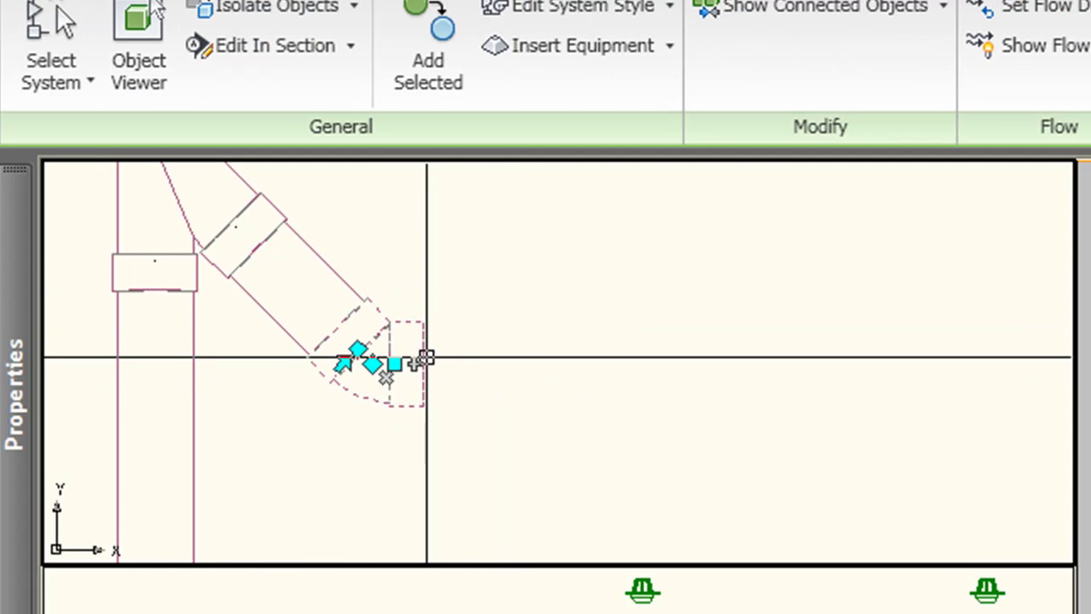
scroll(439, 386, "up", 3)
middle_click_drag(438, 383, 453, 428)
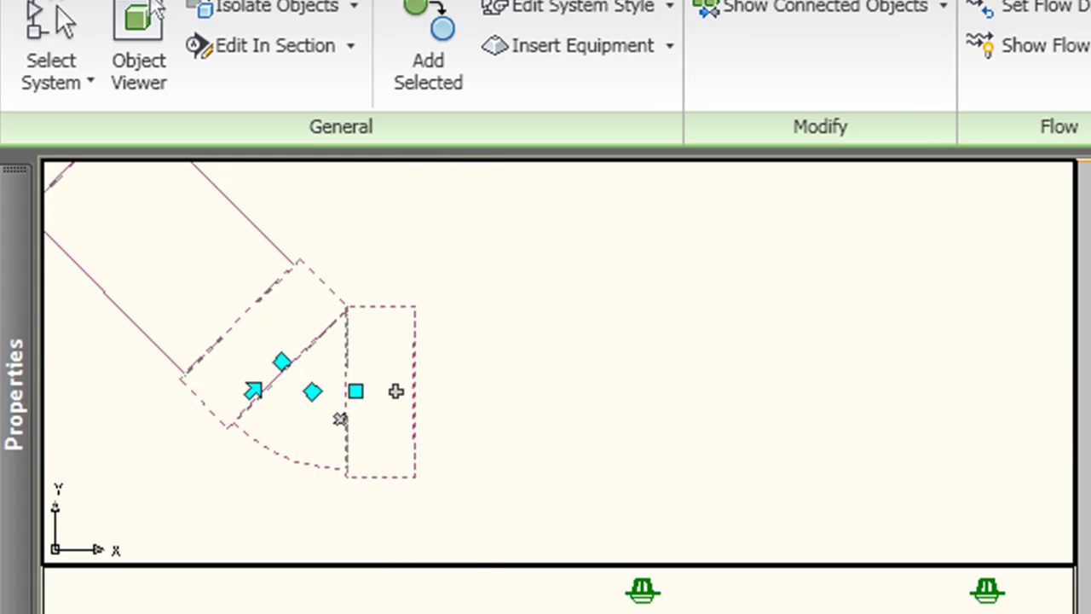
left_click(395, 391)
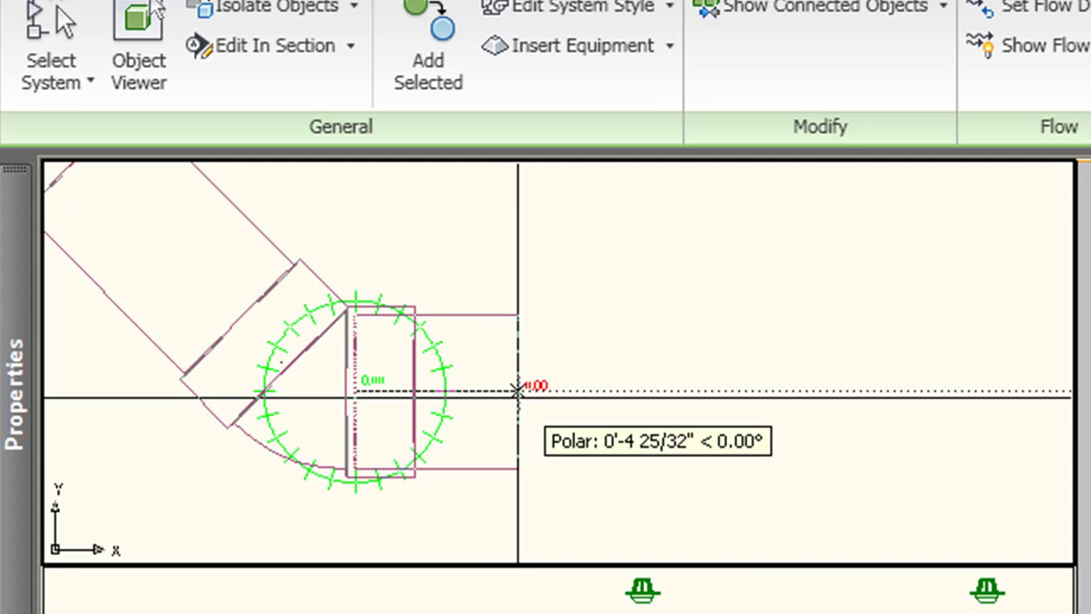
scroll(517, 390, "down", 3)
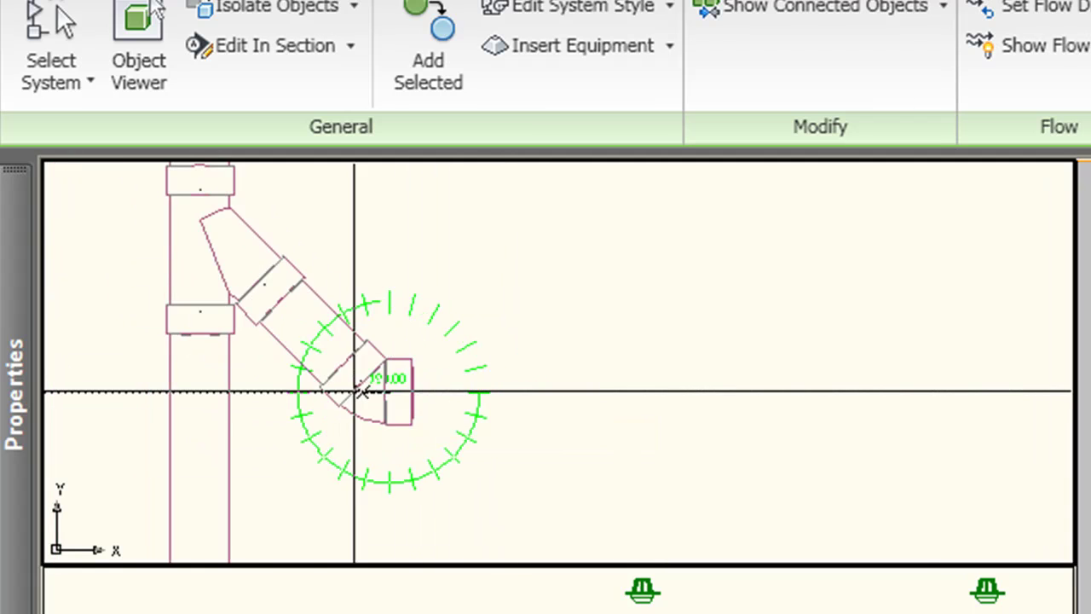
scroll(279, 391, "down", 2)
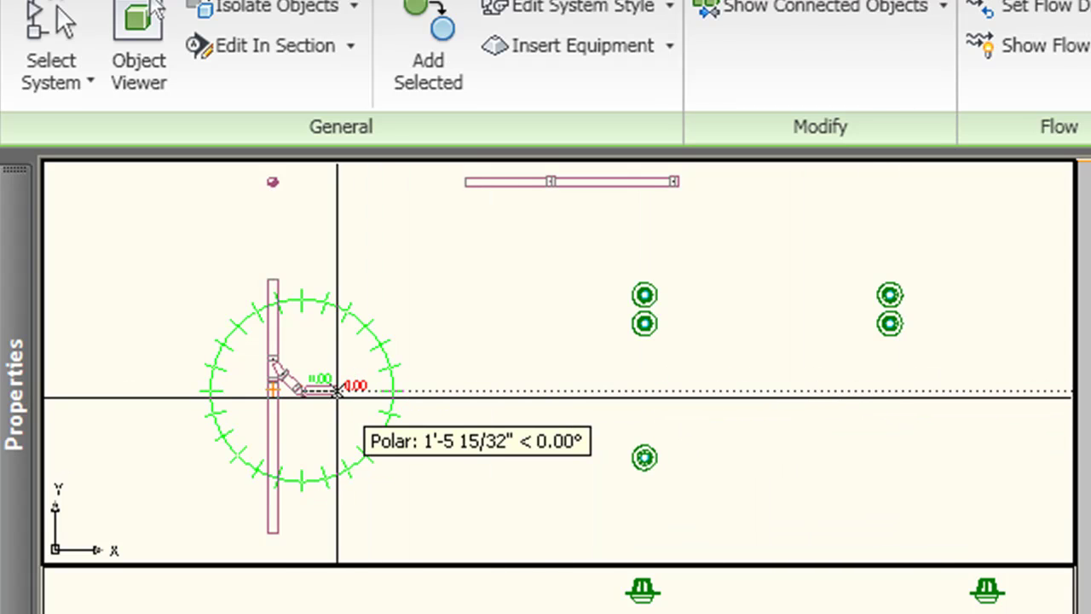
Review the available nominal sizes for the new pipe, keep 4", and set its slope to exactly 1/8.
mouse_move(23, 375)
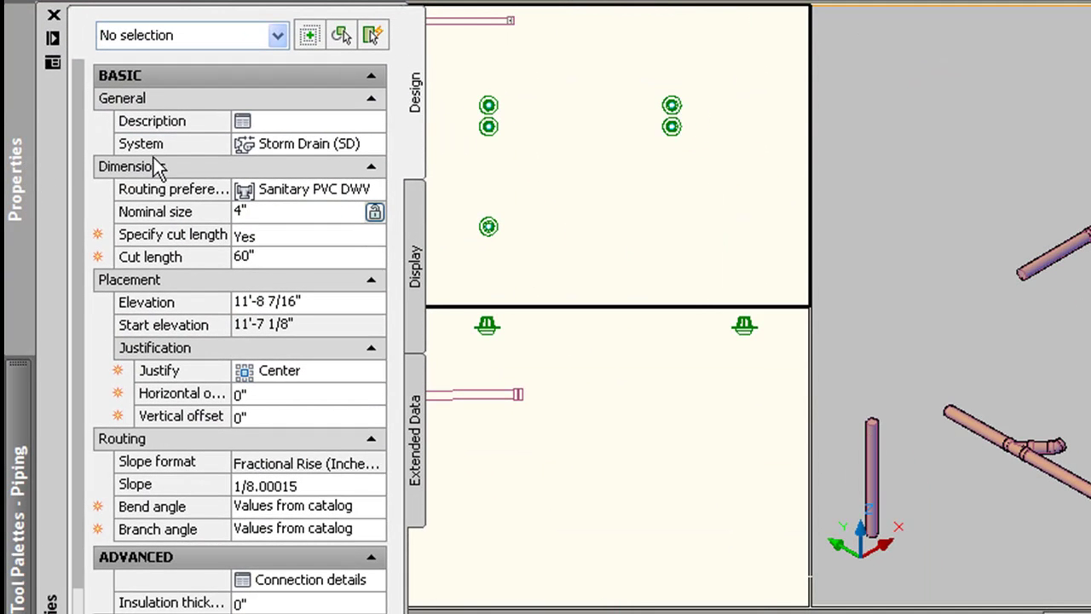
left_click(290, 220)
left_click(297, 217)
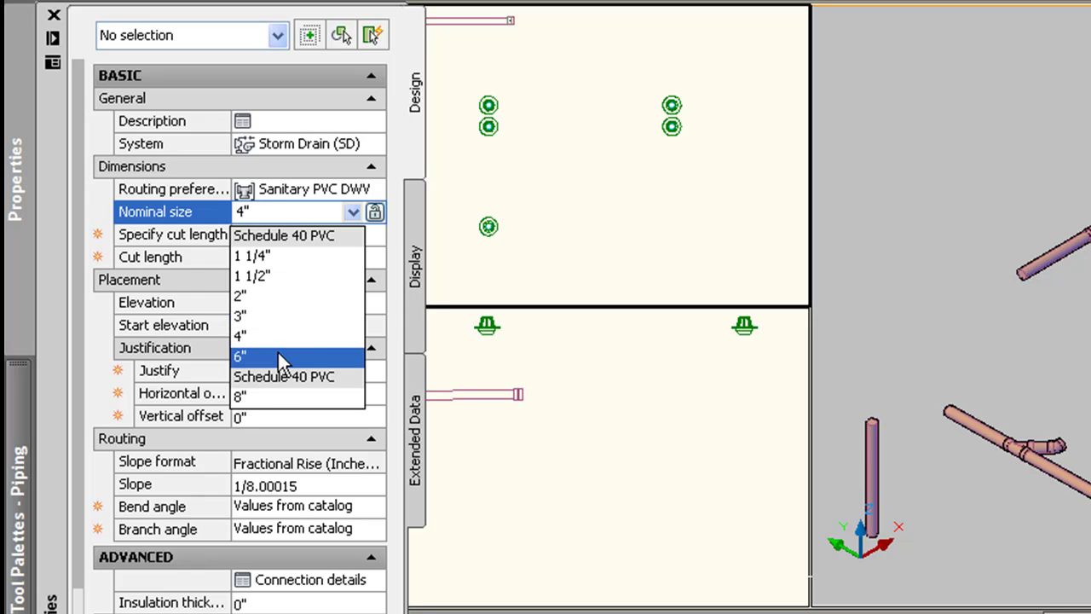
left_click(291, 218)
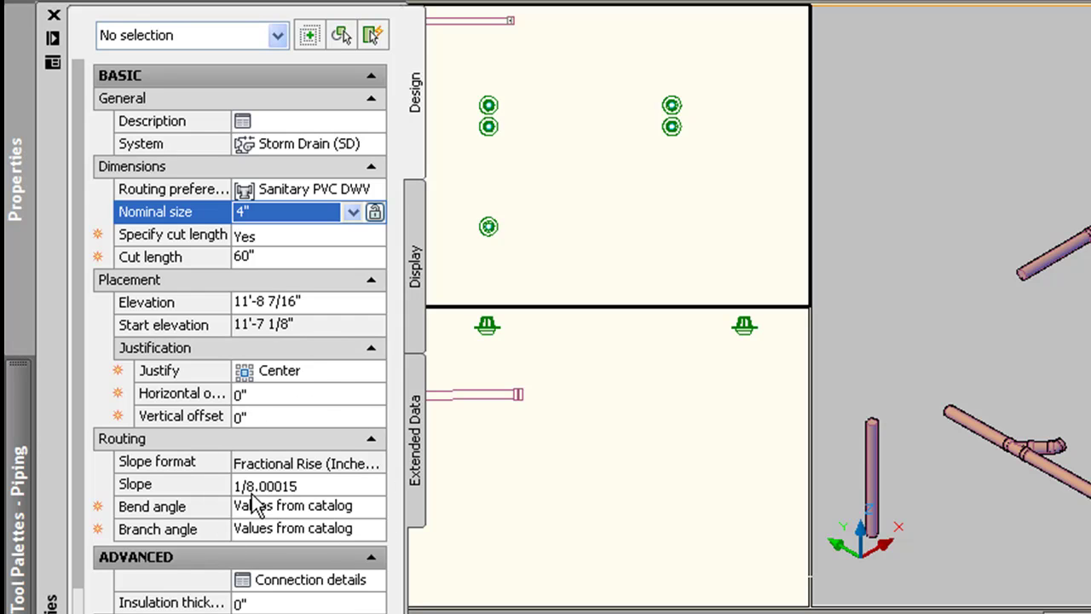
left_click(304, 486)
left_click(304, 483)
left_click_drag(305, 483, 255, 484)
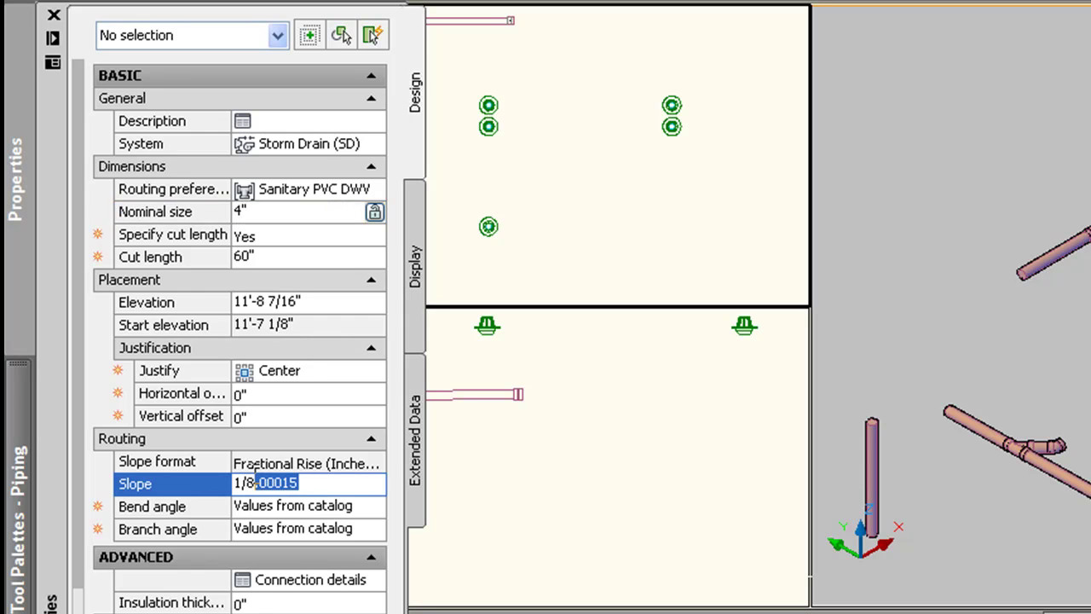
key("Delete")
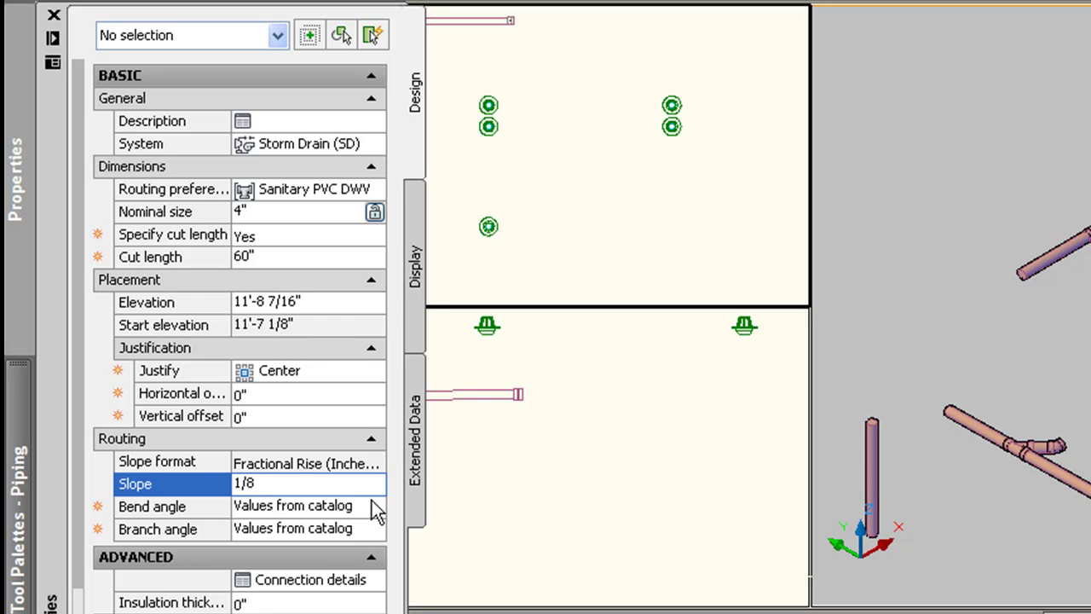
key("Tab")
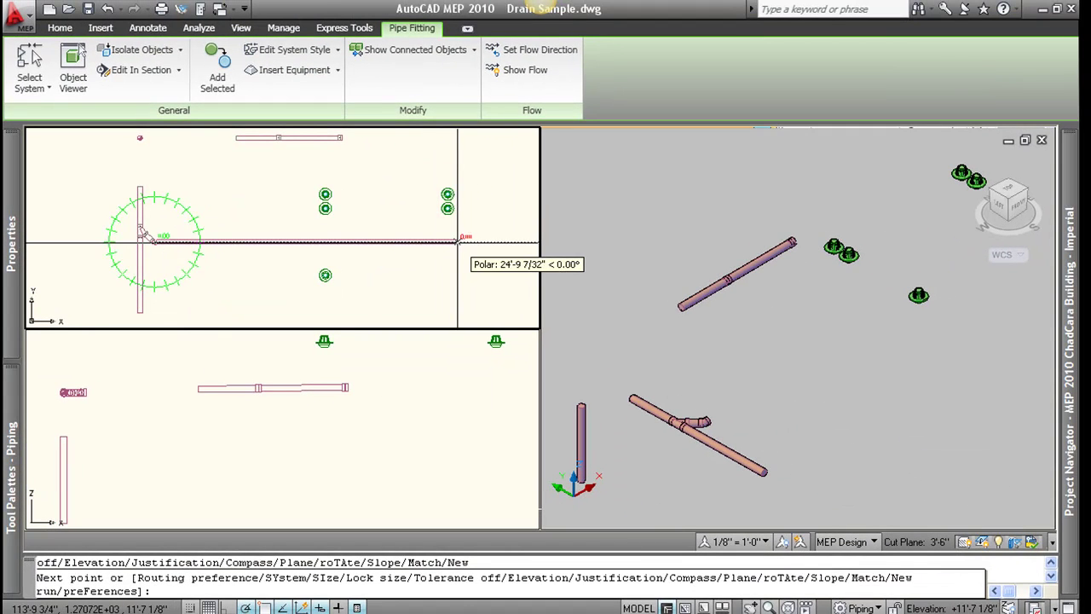
Route the sloped pipe about 24'-9" from the elbow at 0°, ending just beyond the far pair of drains, and finish the run.
left_click(458, 242)
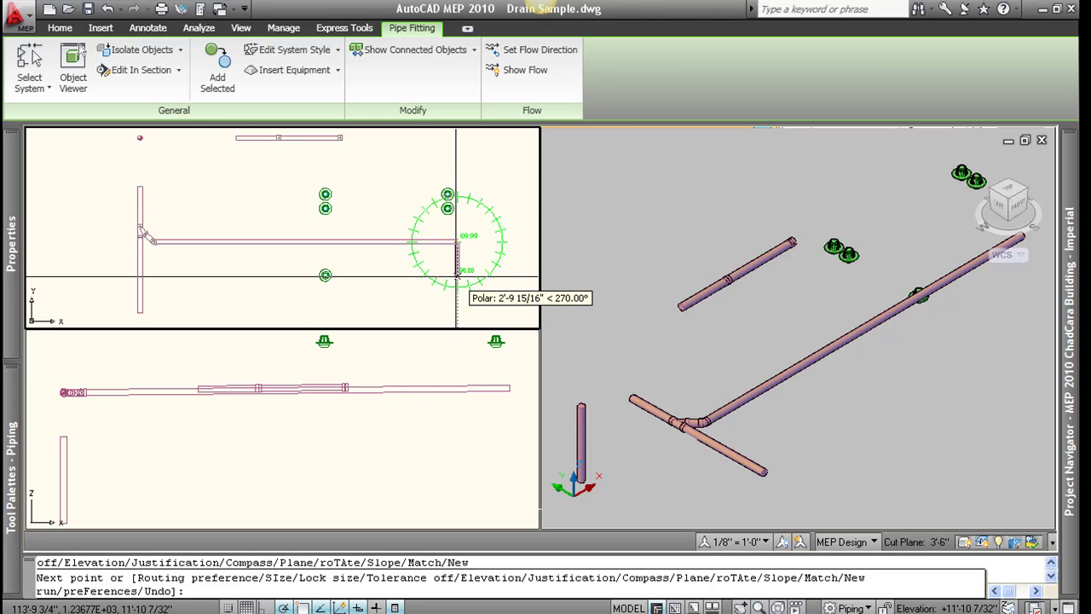
key("Return")
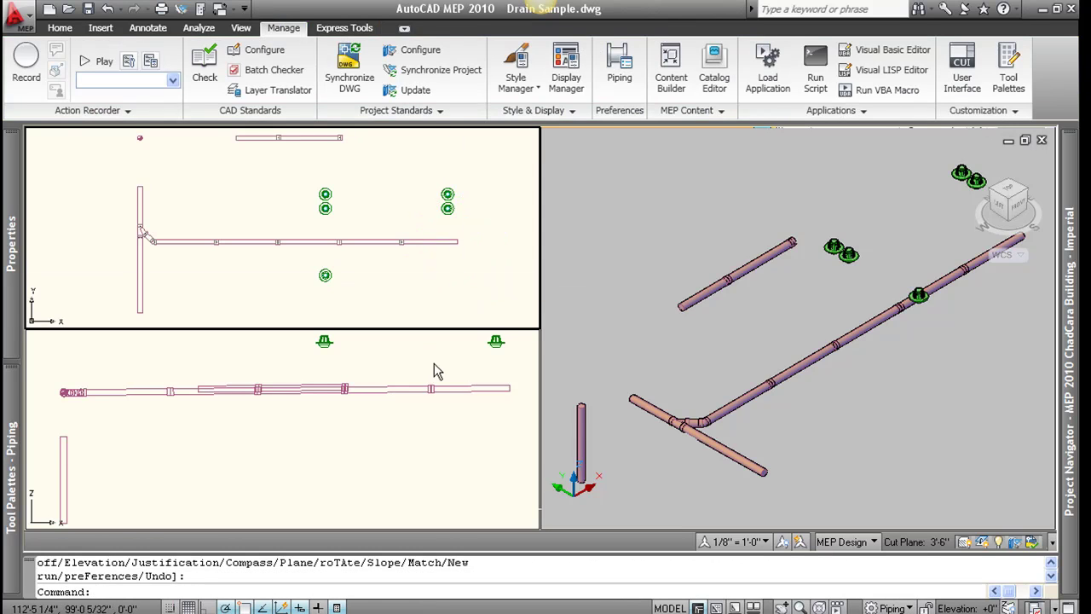